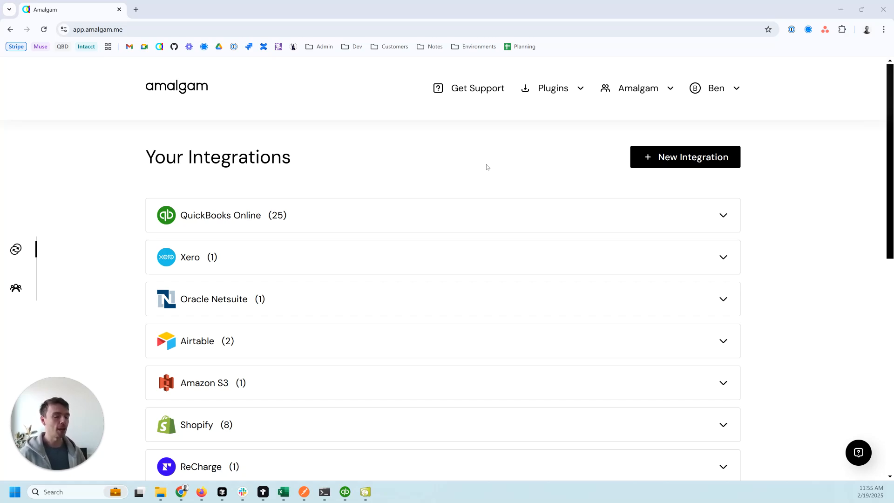
Start a new integration in Amalgam and choose QuickBooks Desktop from the search results.
{"action": "left_click", "coordinate": [676, 158]}
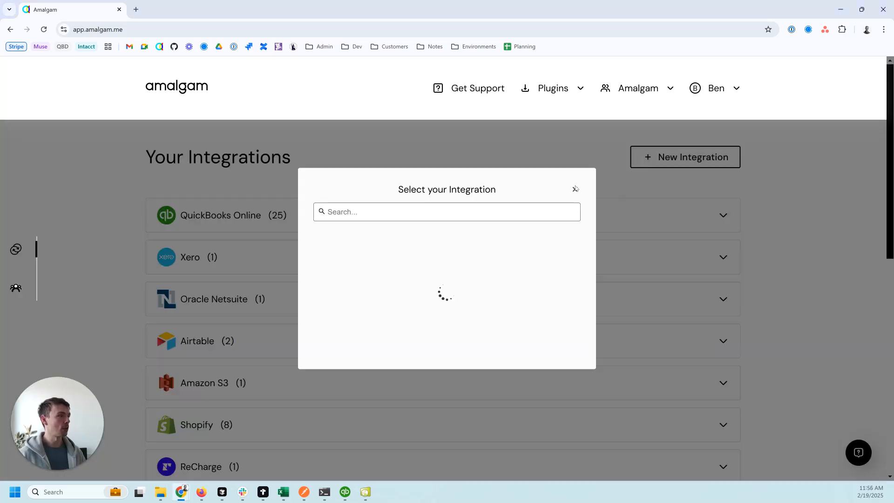
{"action": "left_click", "coordinate": [438, 208]}
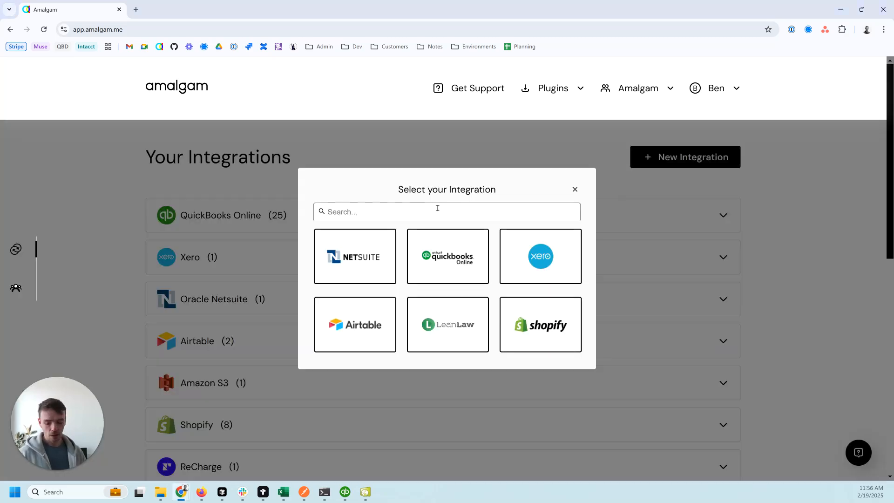
{"action": "type", "text": "de"}
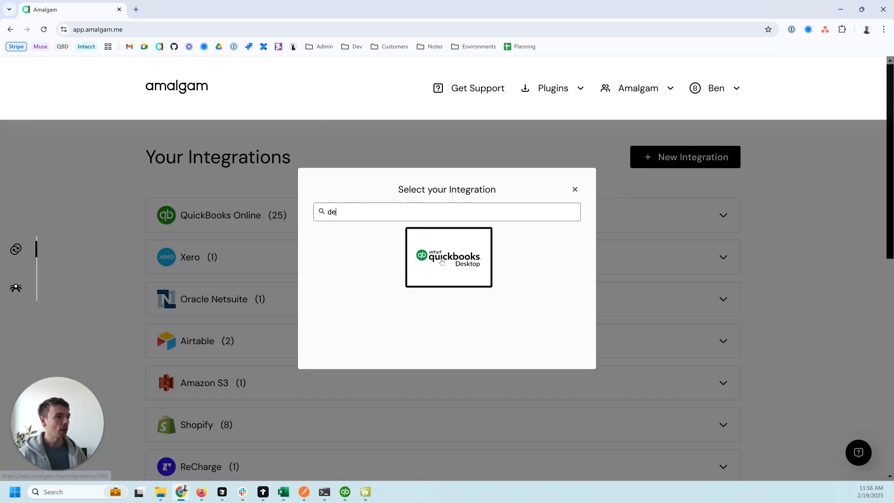
{"action": "left_click", "coordinate": [450, 274]}
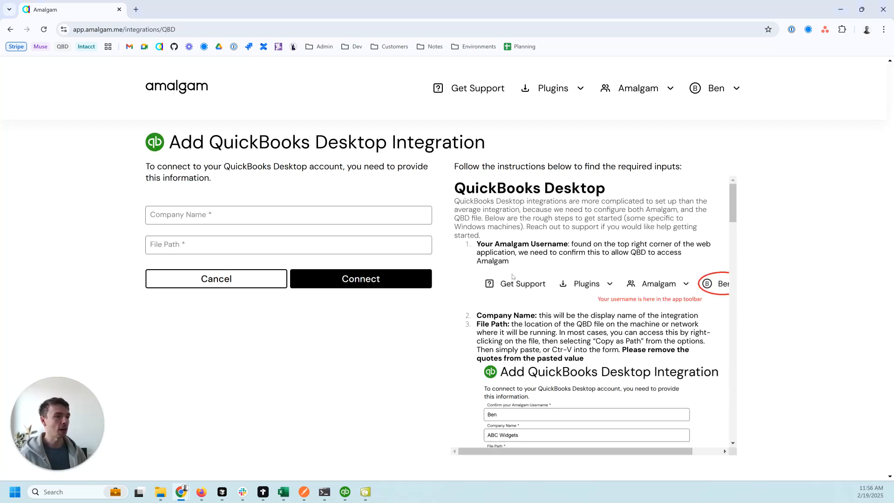
Enter 'RockCastle Construction' as the Company Name, then switch to the QBD Files folder.
{"action": "left_click", "coordinate": [265, 221]}
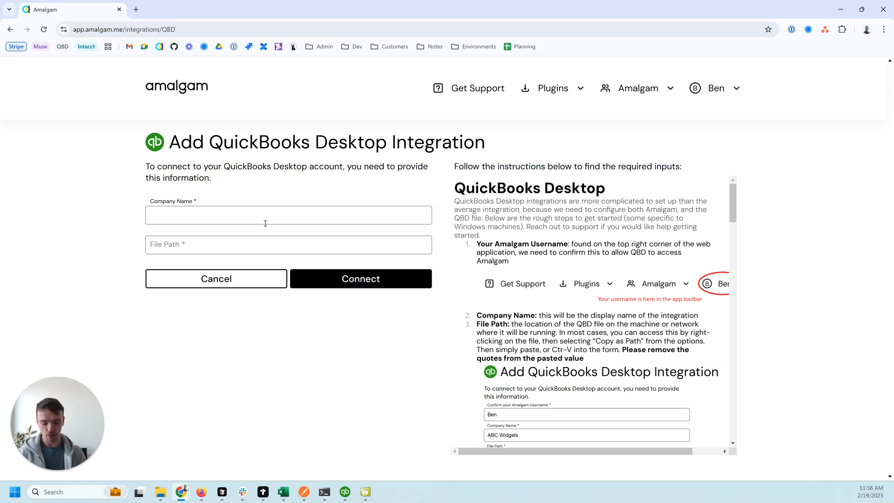
{"action": "type", "text": "Test"}
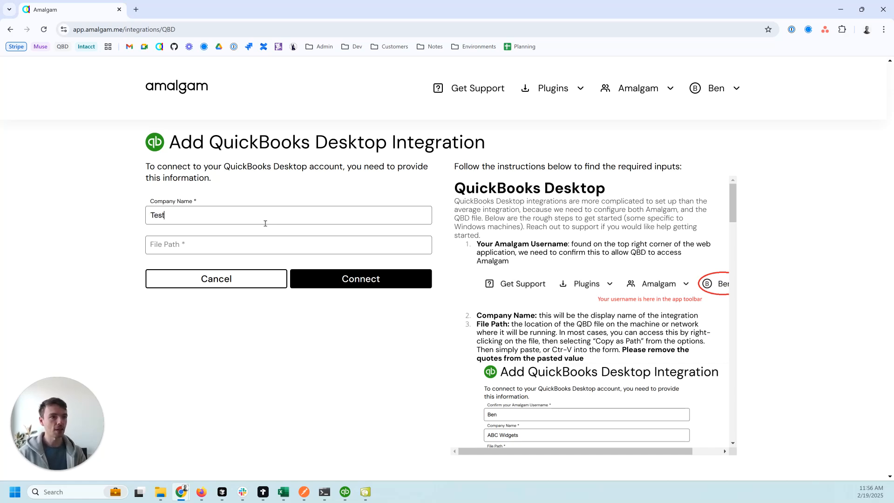
{"action": "key", "text": "BackSpace"}
{"action": "key", "text": "BackSpace"}
{"action": "key", "text": "BackSpace"}
{"action": "key", "text": "BackSpace"}
{"action": "type", "text": "D"}
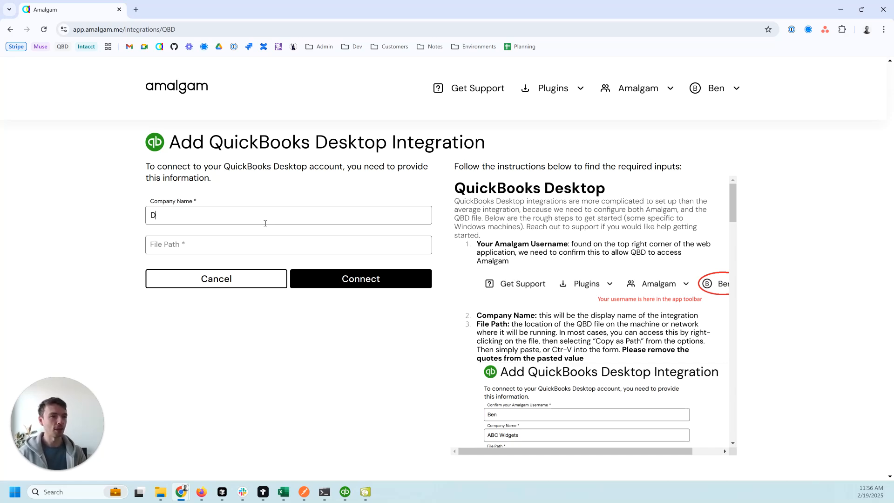
{"action": "key", "text": "BackSpace"}
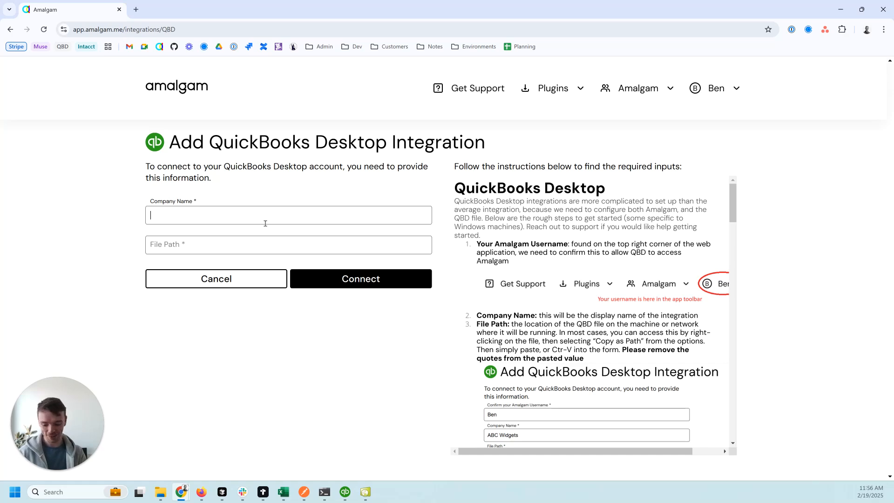
{"action": "type", "text": "RockCastle "}
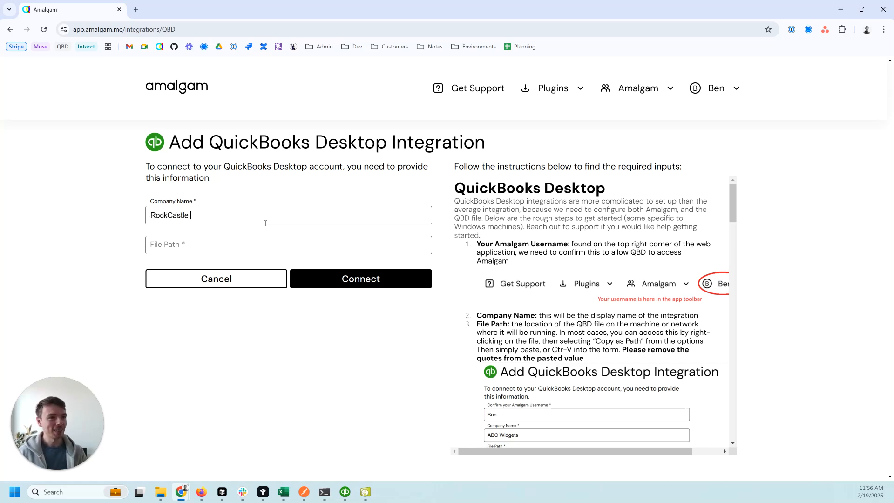
{"action": "type", "text": "Construction"}
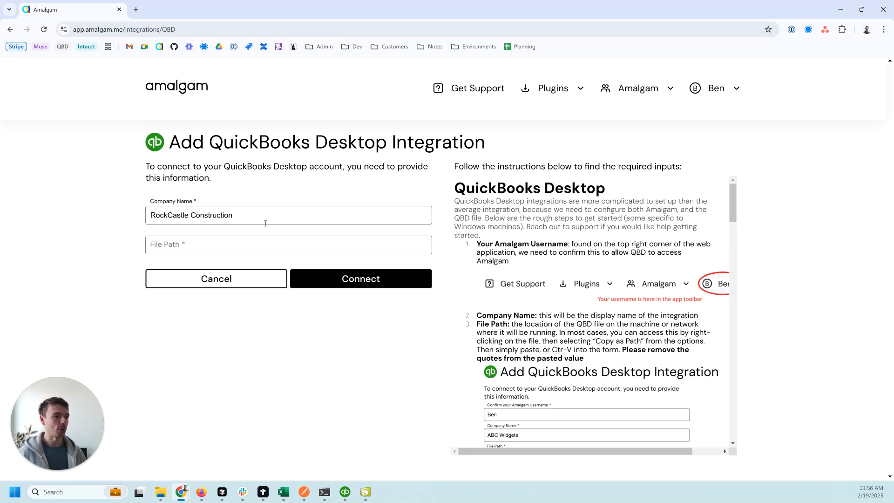
{"action": "key", "text": "alt+Tab"}
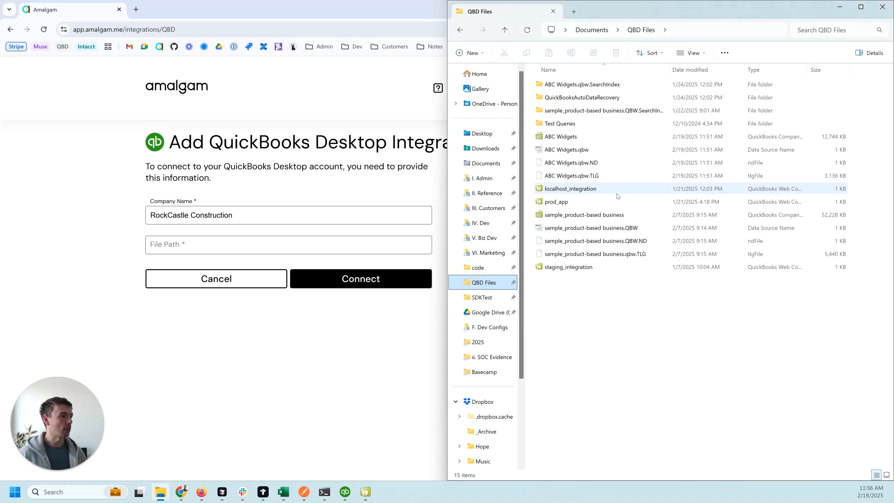
Copy the path of 'sample_product-based business.QBW' and paste it into the File Path field.
{"action": "left_click", "coordinate": [608, 217]}
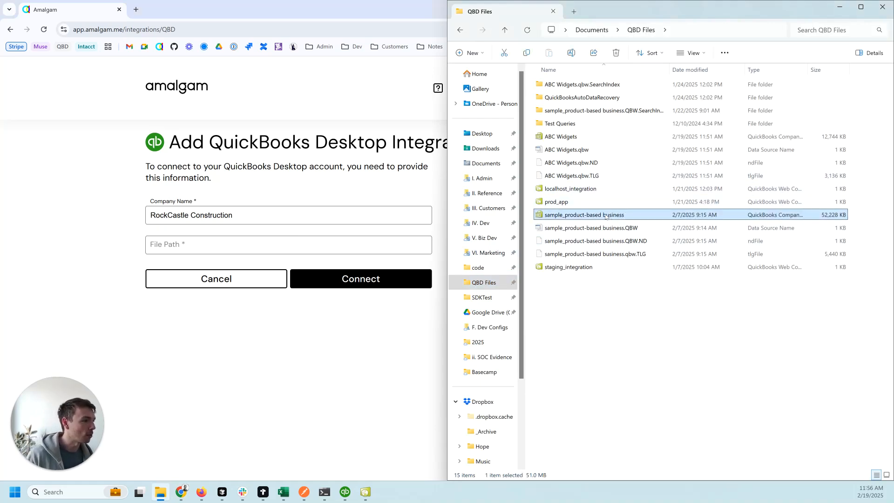
{"action": "right_click", "coordinate": [606, 217]}
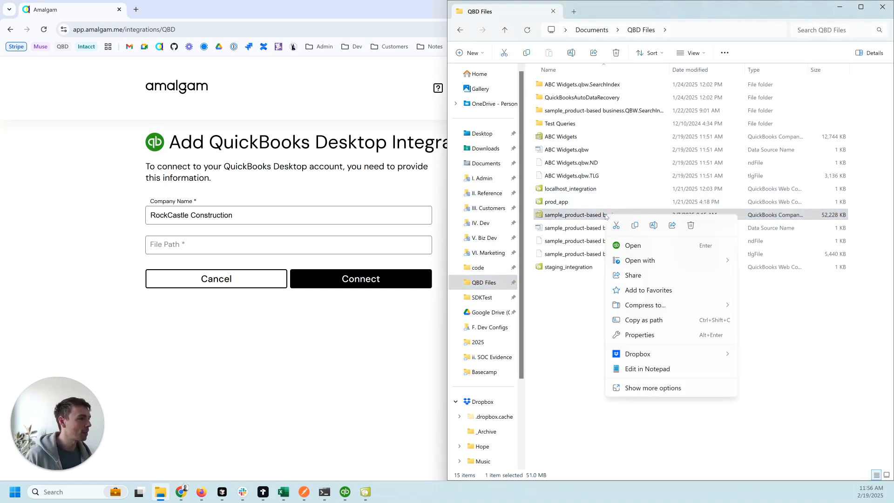
{"action": "left_click", "coordinate": [654, 321]}
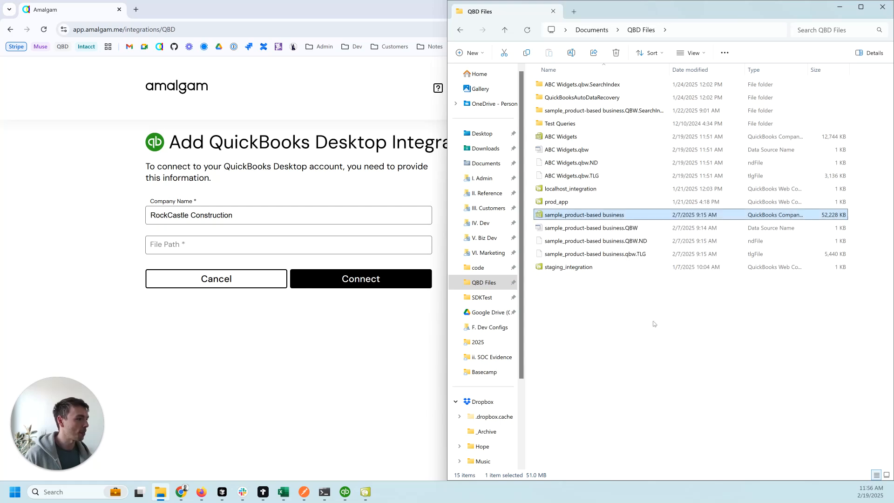
{"action": "left_click", "coordinate": [289, 244]}
{"action": "key", "text": "ctrl+v"}
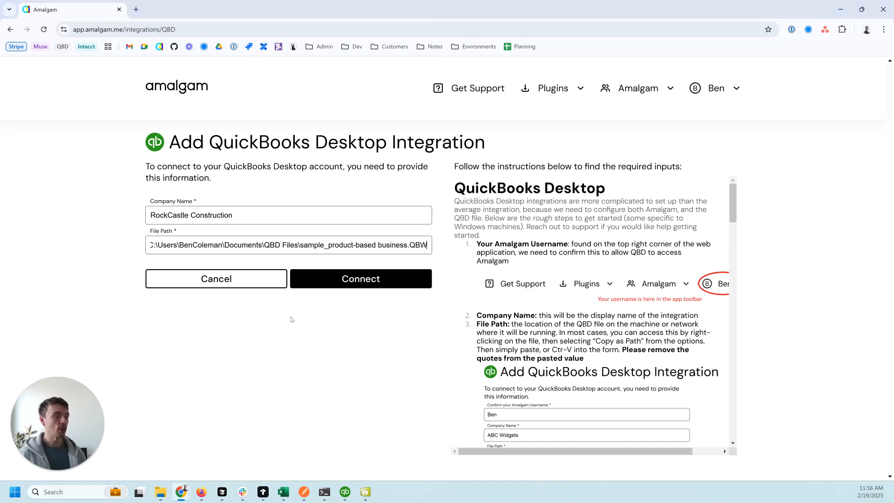
Connect the integration, confirm rockcastle_construction.qwc downloaded, and bring QuickBooks Desktop forward.
{"action": "left_click", "coordinate": [353, 280]}
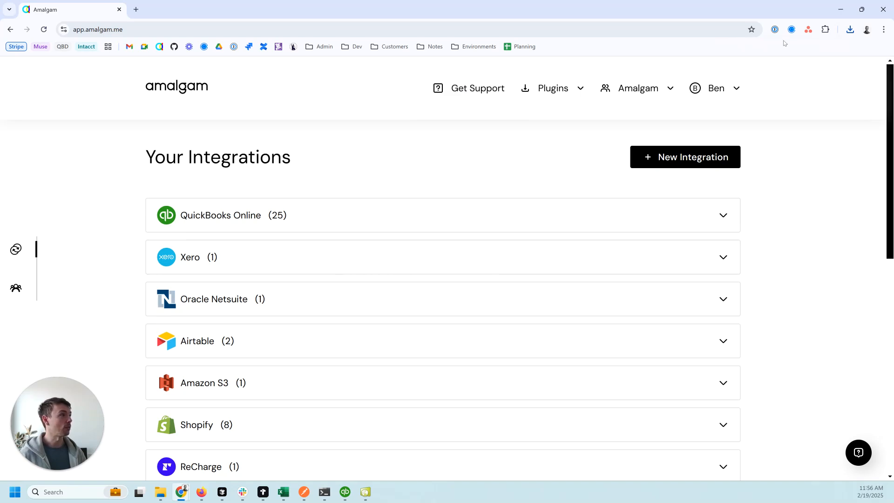
{"action": "left_click", "coordinate": [850, 30]}
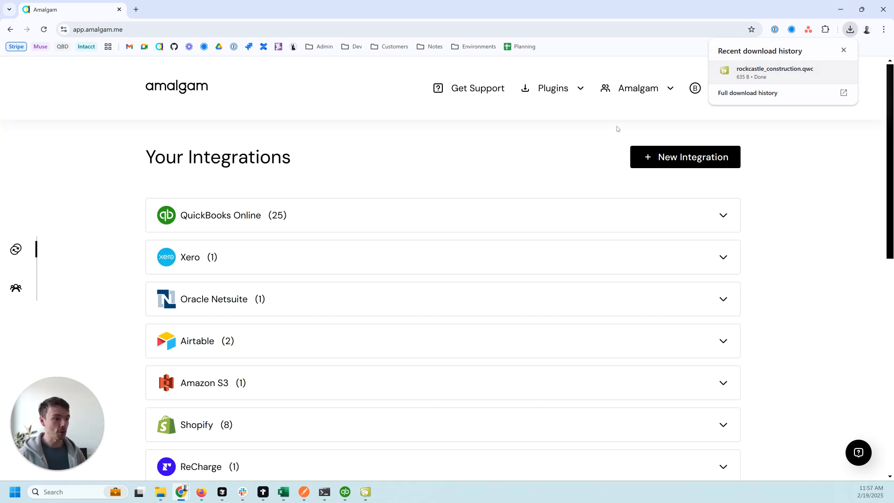
{"action": "left_click", "coordinate": [345, 492]}
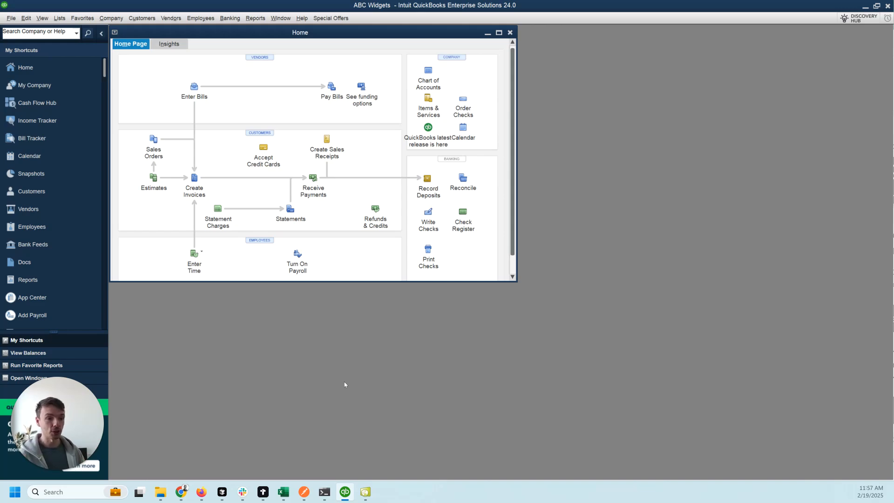
Open QuickBooks Web Connector to review the listed Amalgam applications.
{"action": "left_click", "coordinate": [365, 492]}
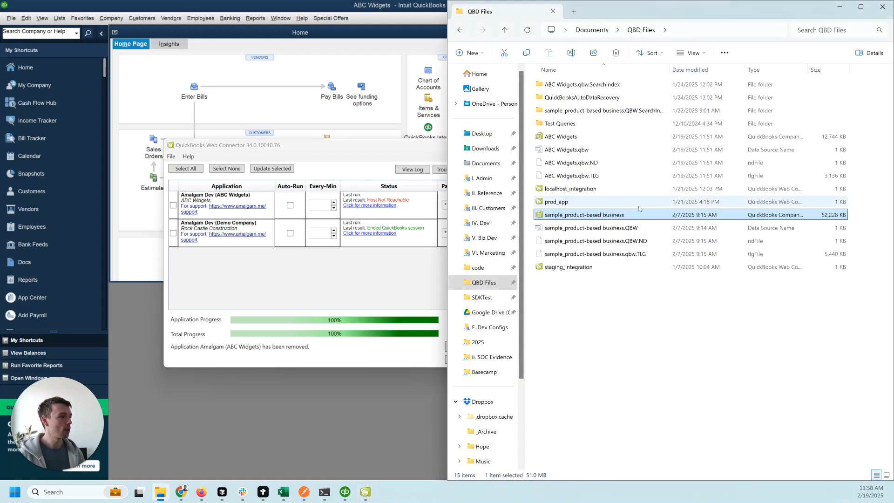
Open Sample Rock Castle Construction in a second QuickBooks window, then return to ABC Widgets.
{"action": "double_click", "coordinate": [610, 214]}
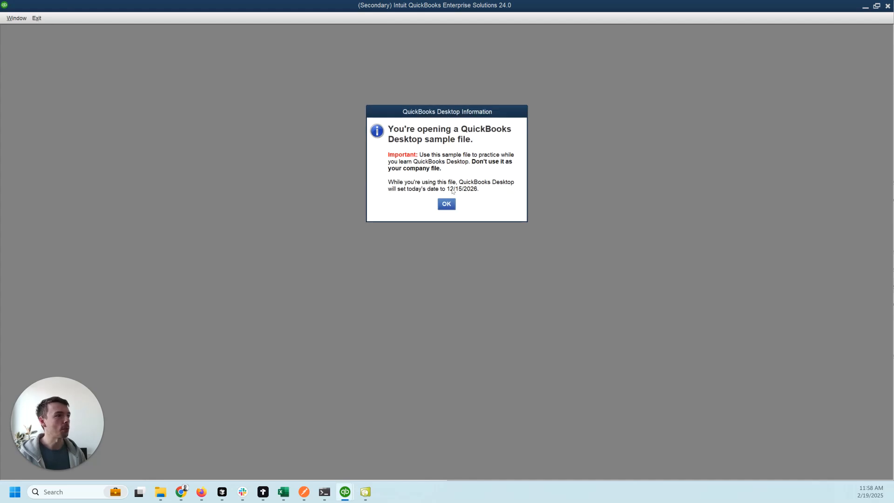
{"action": "left_click", "coordinate": [446, 204]}
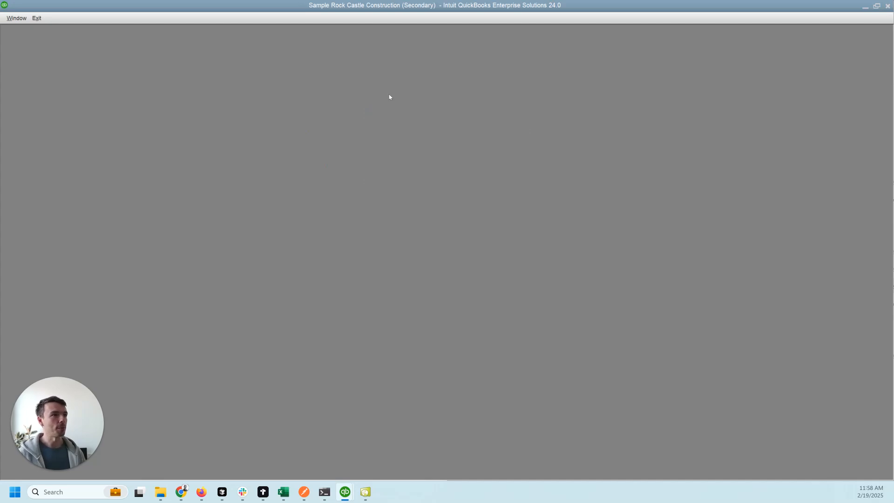
{"action": "mouse_move", "coordinate": [345, 492]}
{"action": "left_click", "coordinate": [316, 459]}
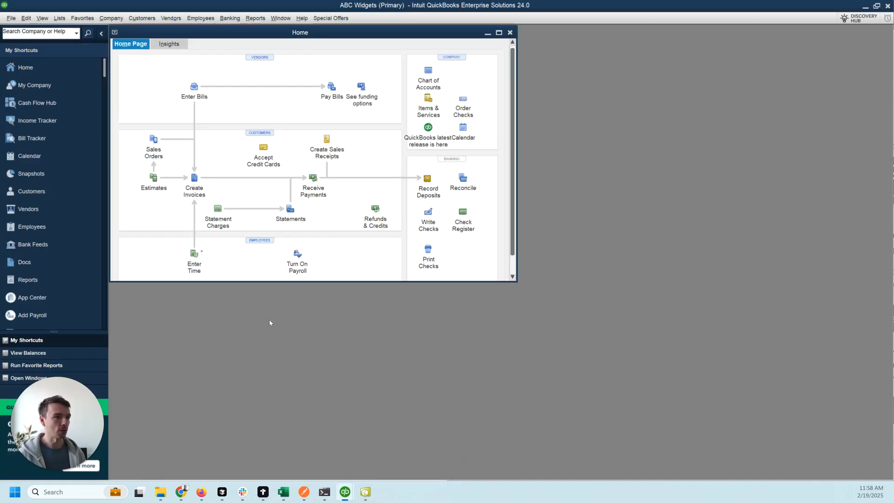
Exit ABC Widgets with a backup, keep Rock Castle open in QuickBooks, and return to Amalgam.
{"action": "left_click", "coordinate": [12, 19]}
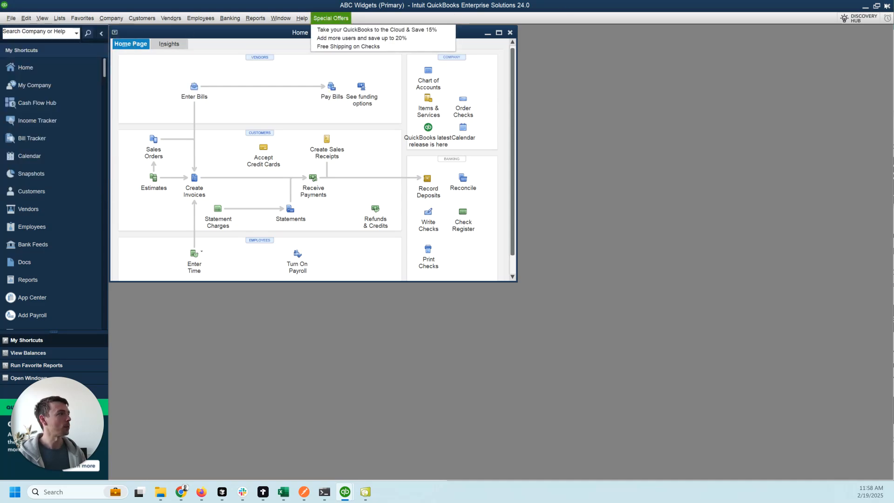
{"action": "left_click", "coordinate": [13, 19]}
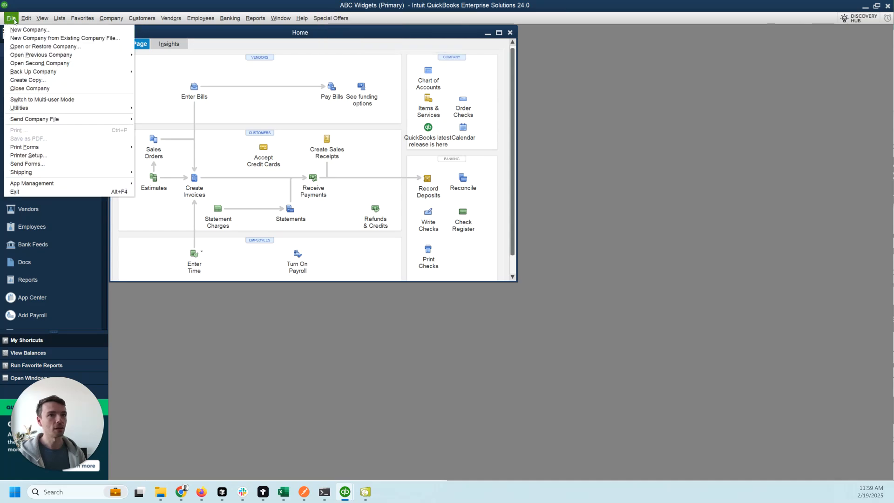
{"action": "left_click", "coordinate": [30, 192]}
{"action": "left_click", "coordinate": [440, 154]}
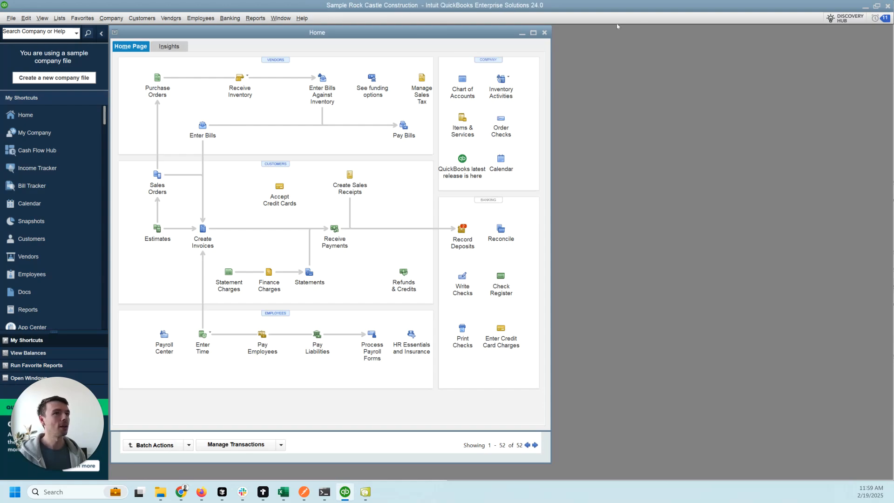
{"action": "left_click_drag", "start_coordinate": [615, 9], "coordinate": [553, 0]}
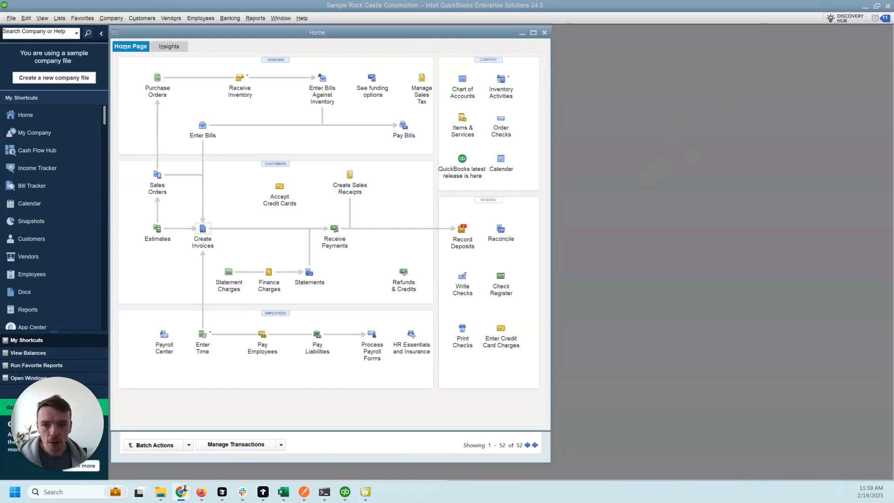
{"action": "key", "text": "alt+Tab"}
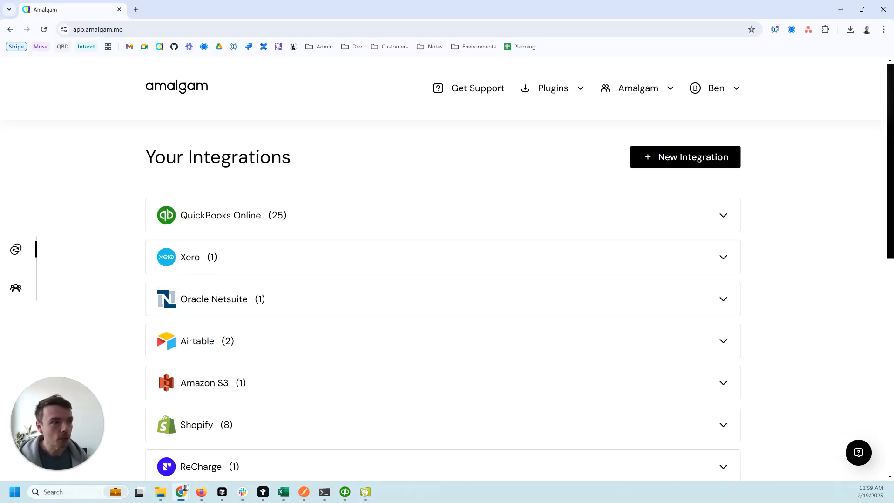
Load the downloaded rockcastle_construction.qwc into Web Connector, accepting the support URL warning.
{"action": "left_click", "coordinate": [851, 30]}
{"action": "left_click", "coordinate": [766, 74]}
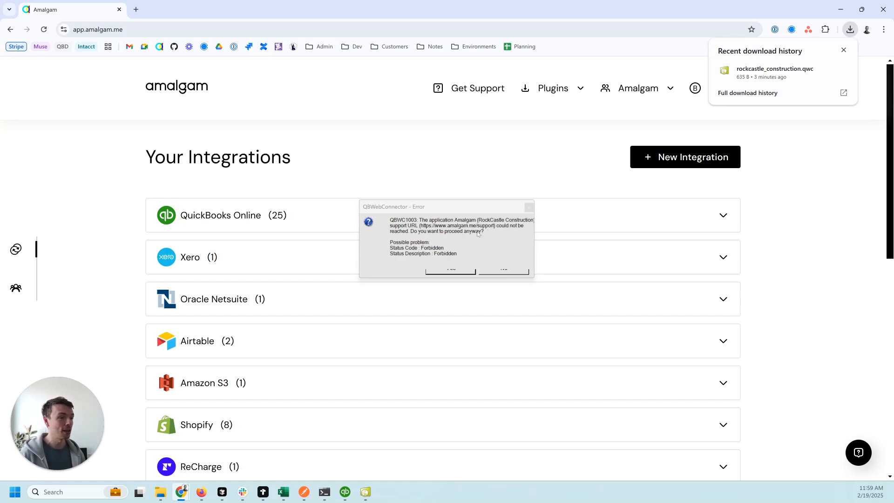
{"action": "left_click", "coordinate": [450, 272]}
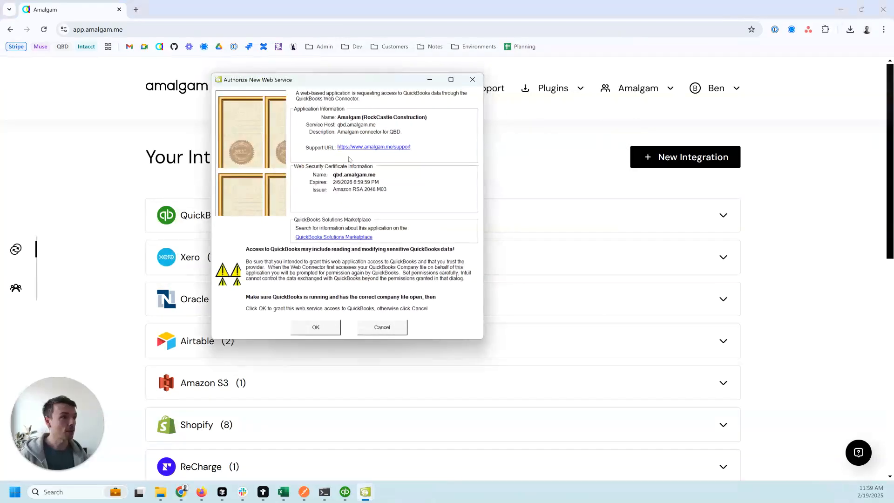
Let Amalgam (RockCastle Construction) always access the company file, including personal data.
{"action": "left_click", "coordinate": [317, 329]}
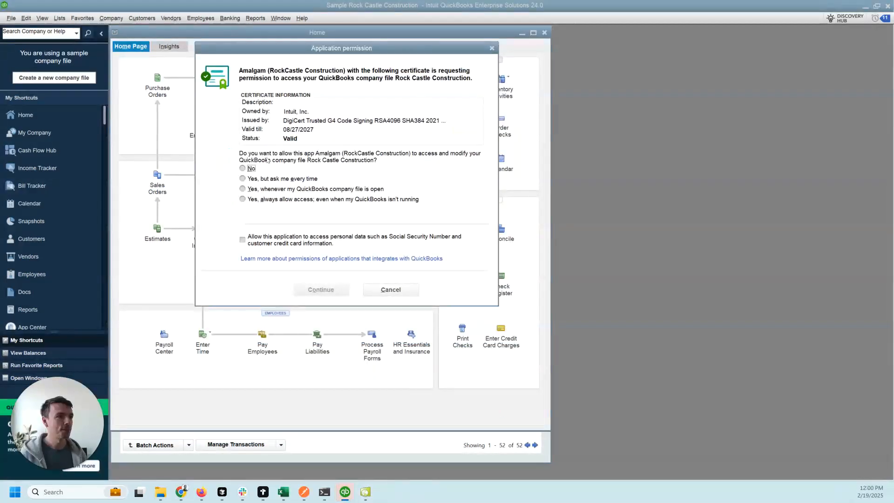
{"action": "left_click", "coordinate": [263, 169]}
{"action": "left_click", "coordinate": [291, 200]}
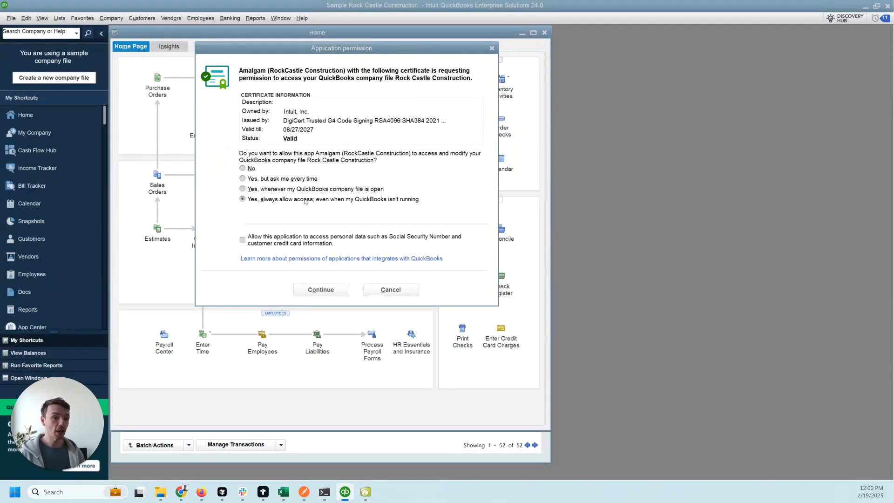
{"action": "left_click", "coordinate": [366, 491]}
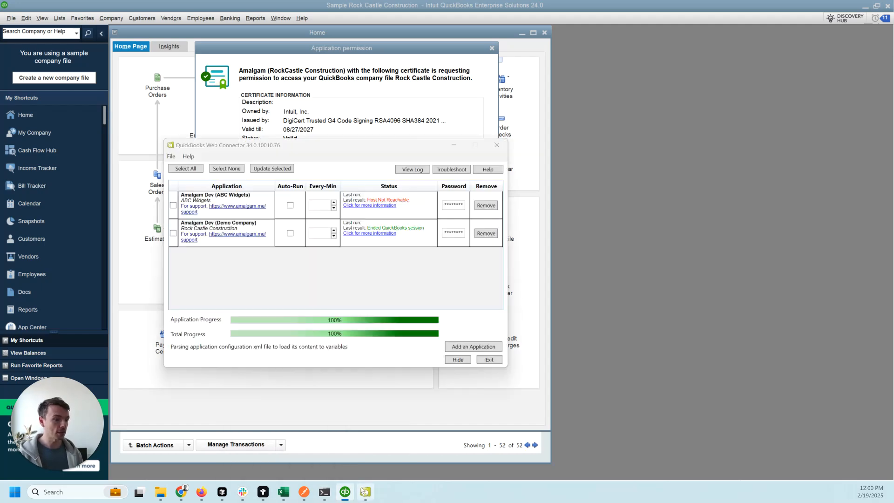
{"action": "left_click", "coordinate": [601, 196]}
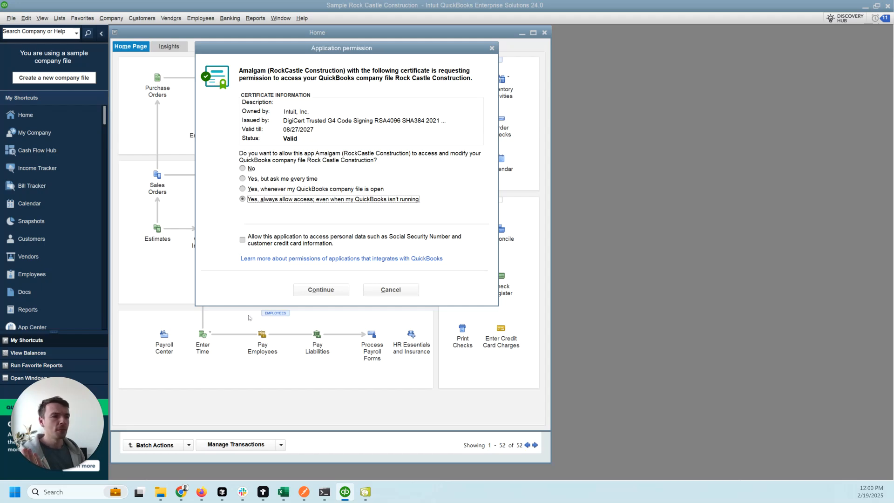
{"action": "left_click", "coordinate": [243, 240]}
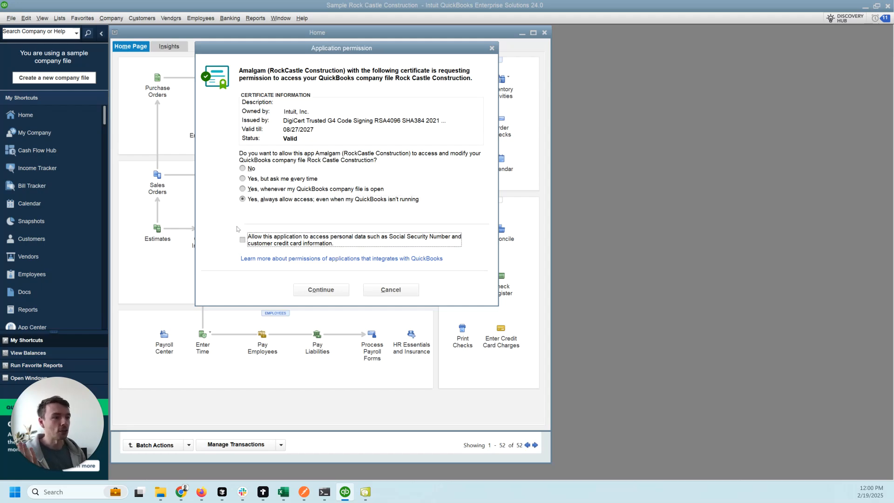
{"action": "left_click", "coordinate": [331, 291]}
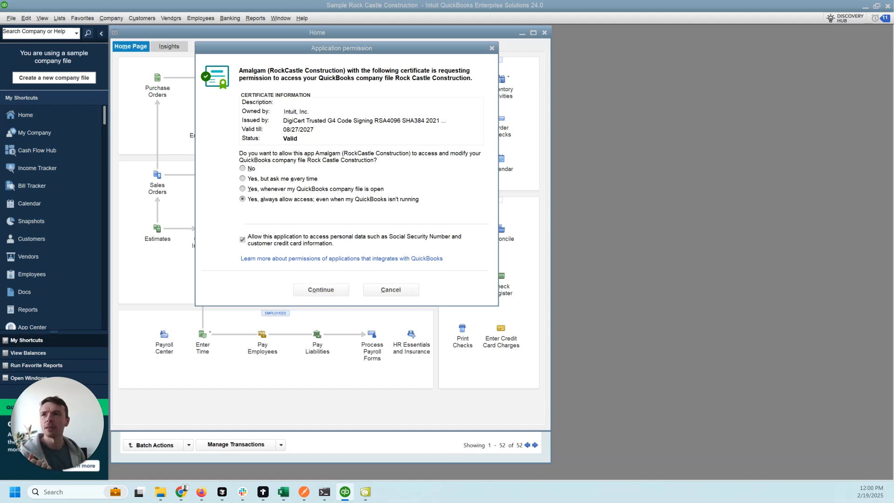
{"action": "left_click", "coordinate": [381, 237]}
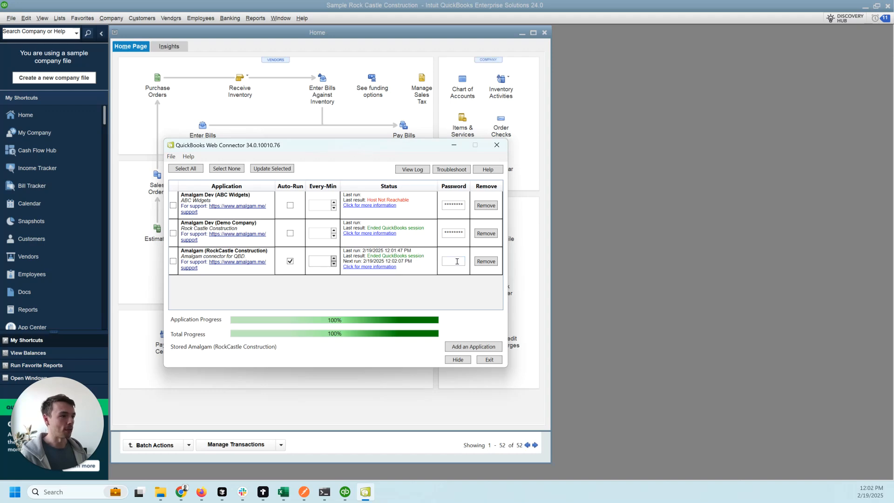
Toggle Auto-Run off and back on for RockCastle Construction, and clear the trial password entry.
{"action": "left_click", "coordinate": [290, 262]}
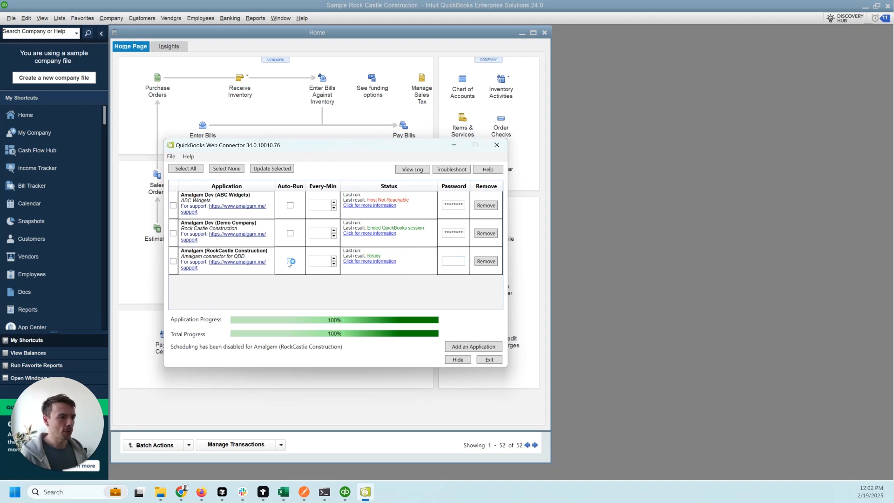
{"action": "left_click", "coordinate": [290, 262]}
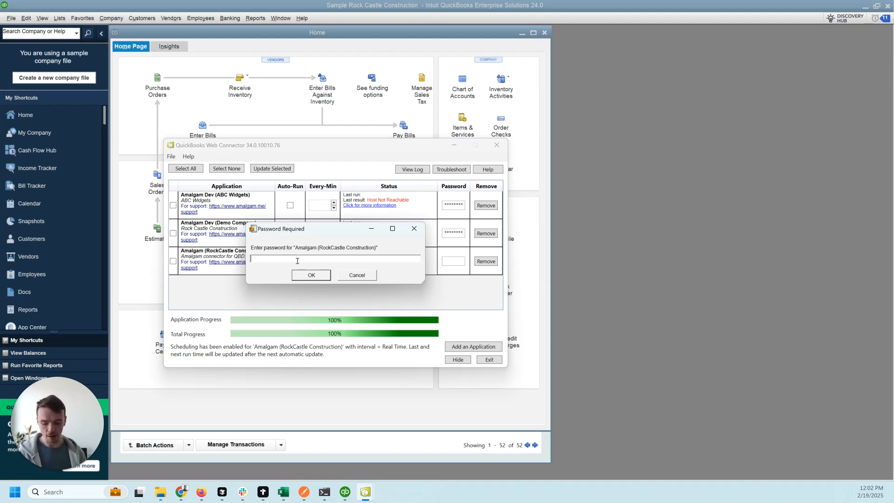
{"action": "type", "text": "*******"}
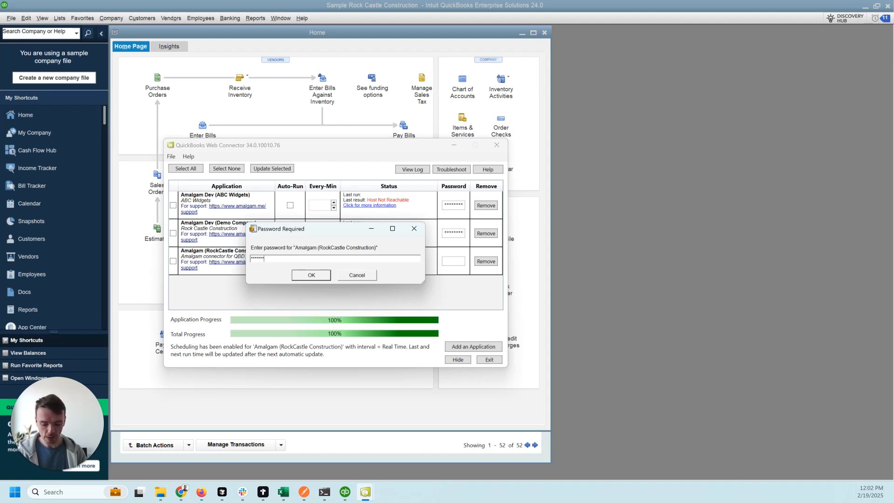
{"action": "key", "text": "BackSpace"}
{"action": "key", "text": "BackSpace"}
{"action": "key", "text": "BackSpace"}
{"action": "key", "text": "BackSpace"}
{"action": "key", "text": "BackSpace"}
{"action": "key", "text": "BackSpace"}
{"action": "key", "text": "BackSpace"}
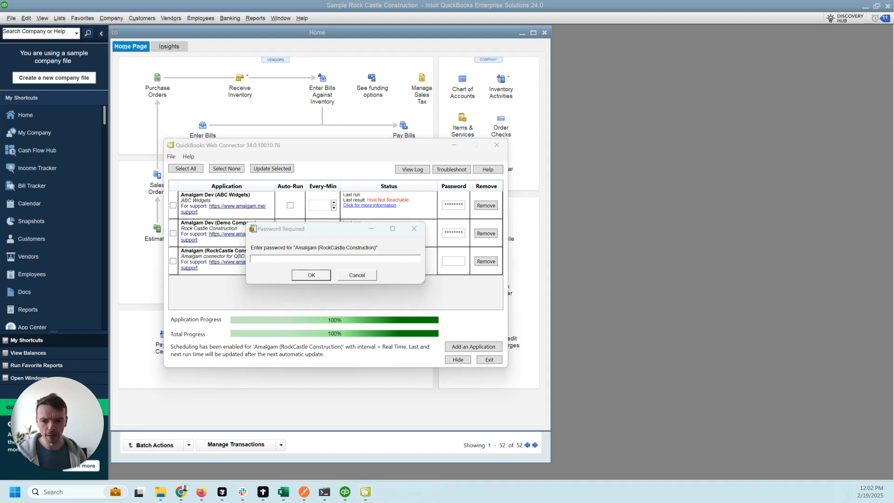
{"action": "key", "text": "alt+Tab"}
Paste the Amalgam password from 1Password into Web Connector's prompt and answer the save-password dialog.
{"action": "left_click", "coordinate": [776, 30]}
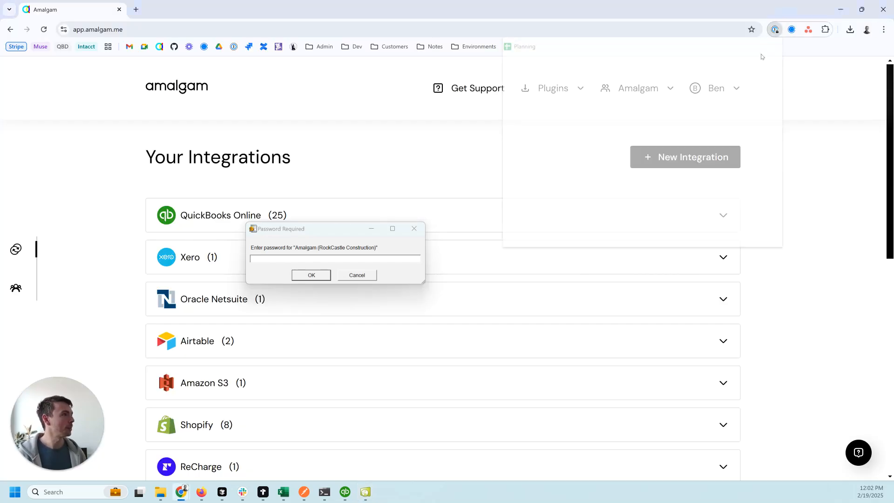
{"action": "left_click", "coordinate": [707, 172]}
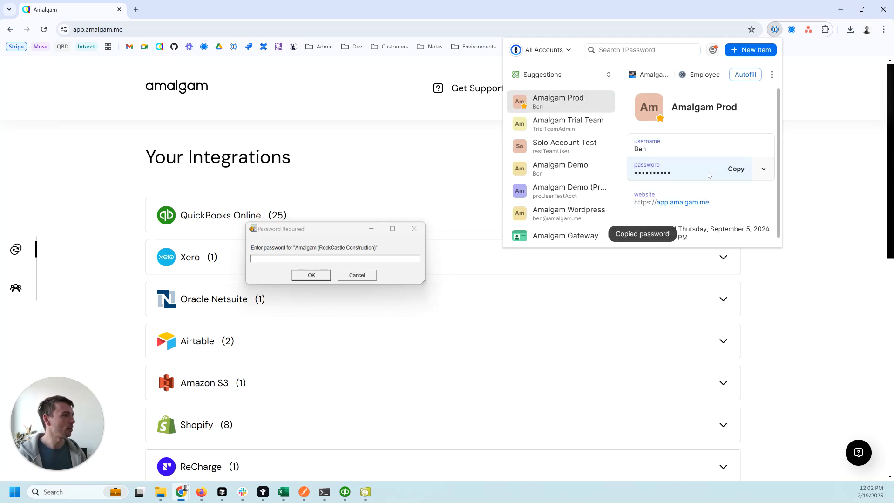
{"action": "left_click", "coordinate": [291, 259]}
{"action": "key", "text": "ctrl+v"}
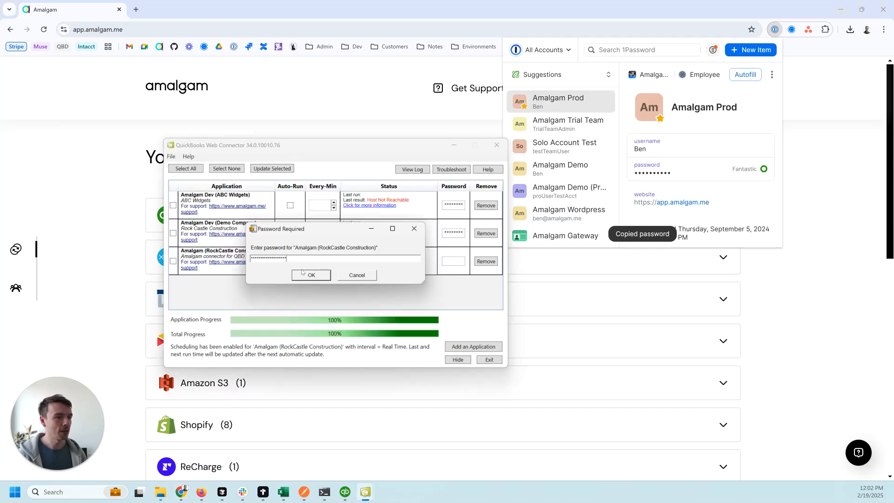
{"action": "left_click", "coordinate": [310, 277]}
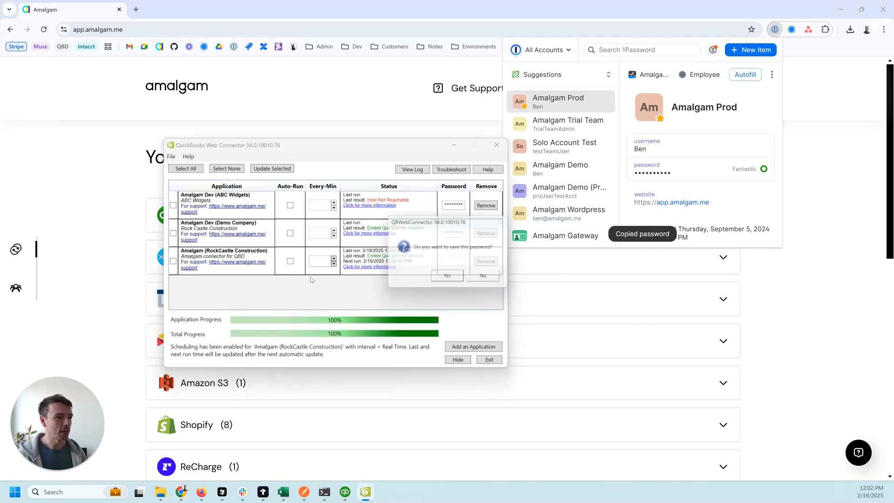
{"action": "left_click", "coordinate": [450, 278]}
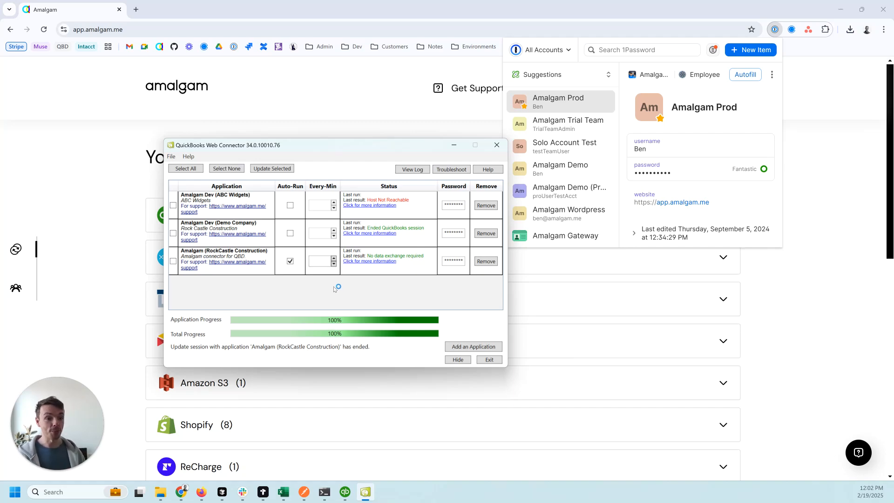
Hide Web Connector and bring the blank Excel workbook forward, maximized to fill the screen.
{"action": "left_click", "coordinate": [462, 360]}
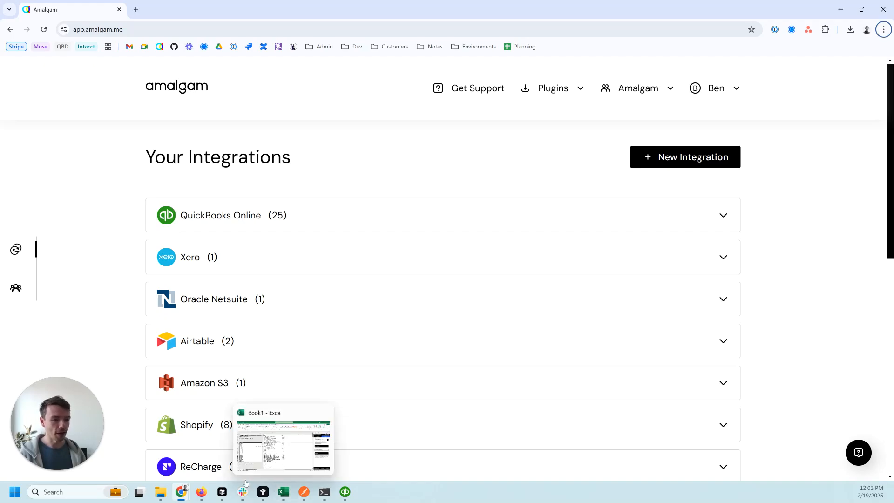
{"action": "left_click", "coordinate": [282, 492]}
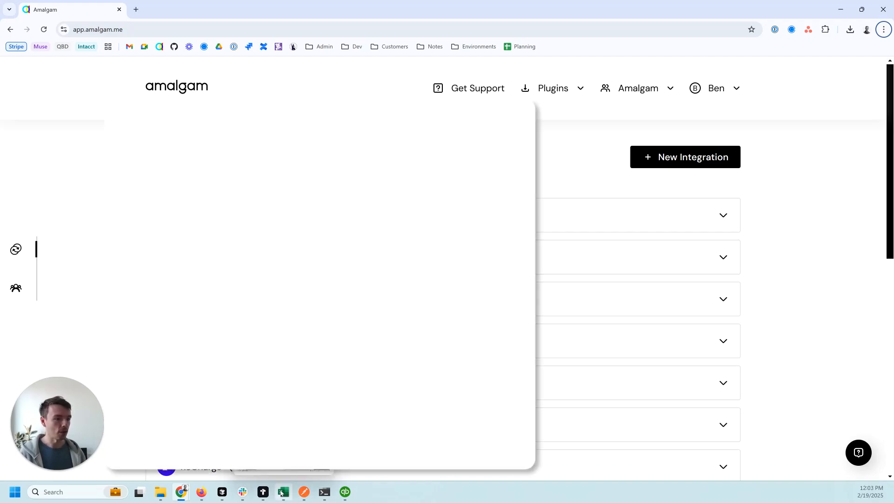
{"action": "left_click", "coordinate": [280, 491]}
{"action": "left_click_drag", "start_coordinate": [792, 12], "coordinate": [0, 190]}
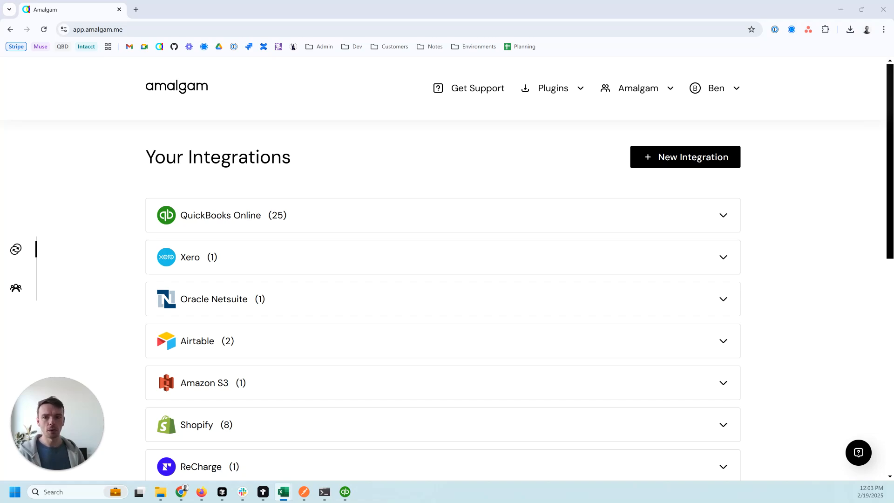
{"action": "left_click_drag", "start_coordinate": [0, 104], "coordinate": [405, 0]}
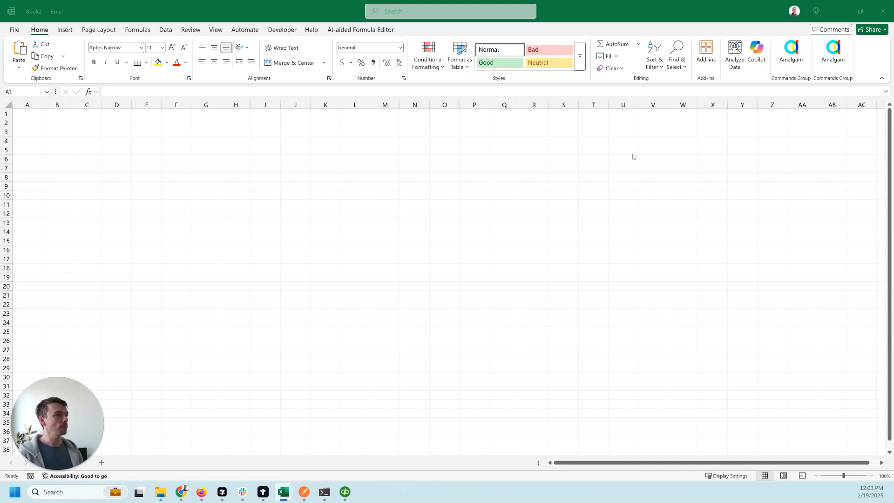
Create an Amalgam QuickBooks Desktop Profit & Loss template sheet for RockCastle Construction.
{"action": "left_click", "coordinate": [791, 52]}
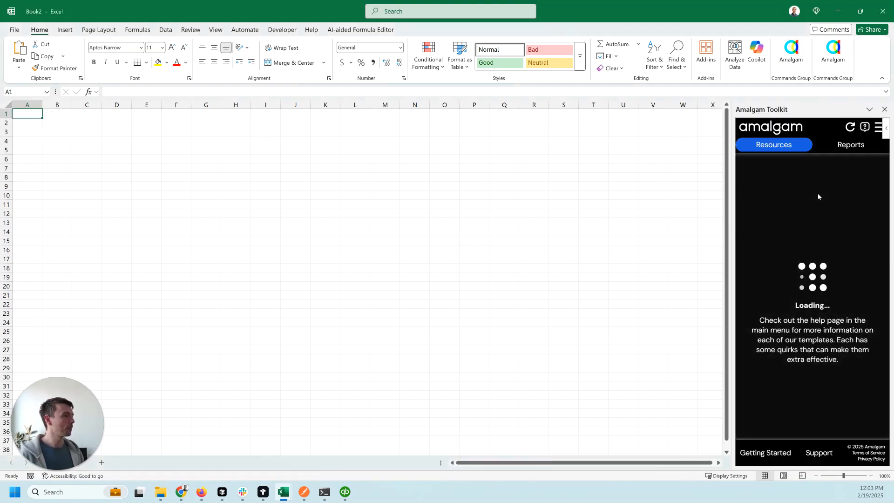
{"action": "scroll", "coordinate": [811, 333], "scroll_direction": "down", "scroll_amount": 2}
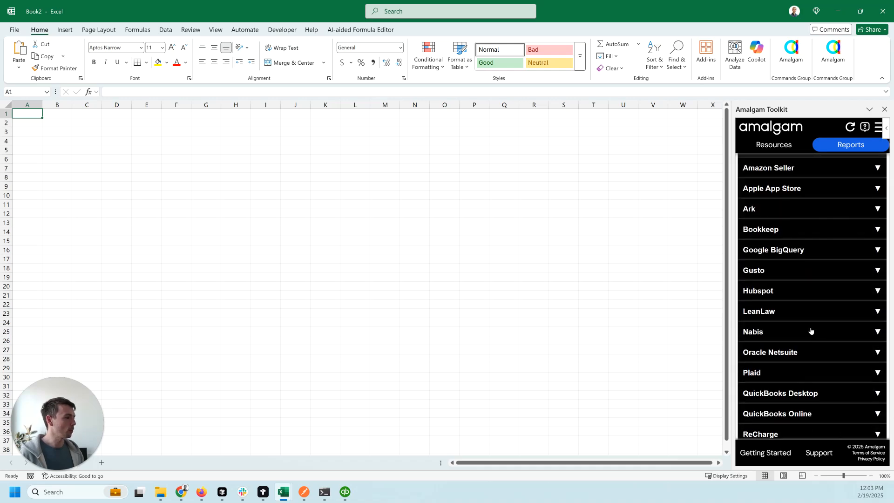
{"action": "left_click", "coordinate": [804, 394]}
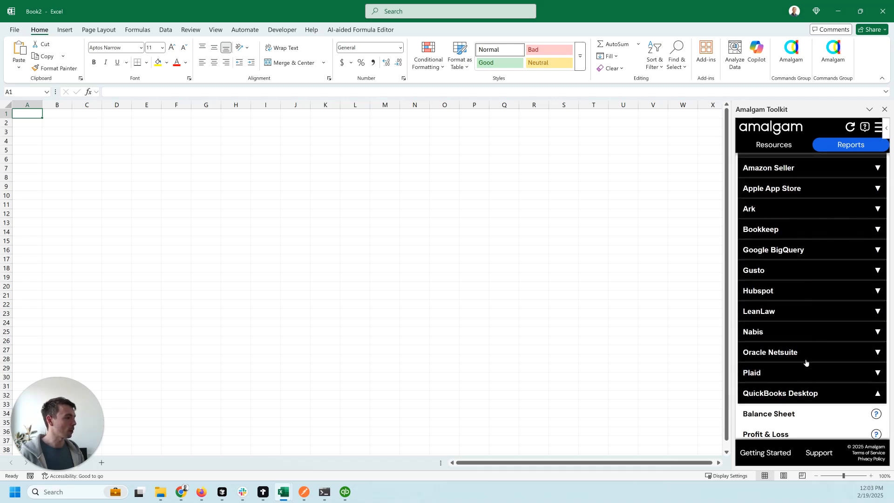
{"action": "scroll", "coordinate": [806, 347], "scroll_direction": "down", "scroll_amount": 4}
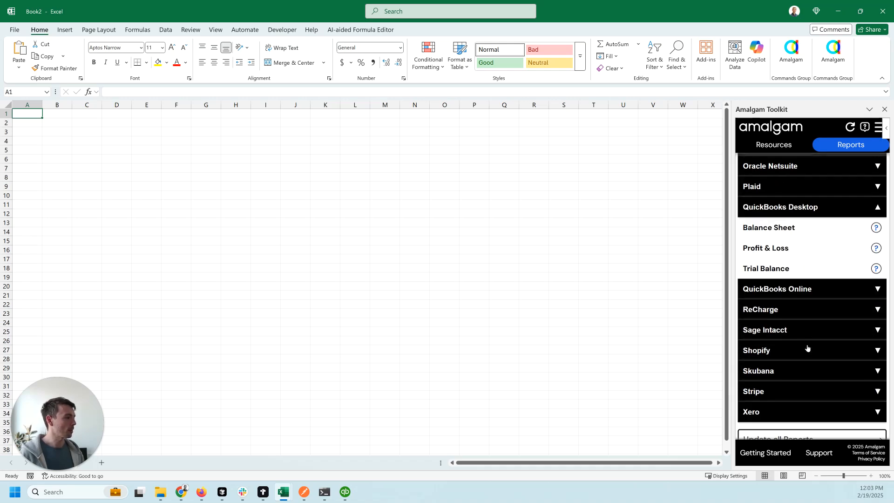
{"action": "left_click", "coordinate": [809, 251]}
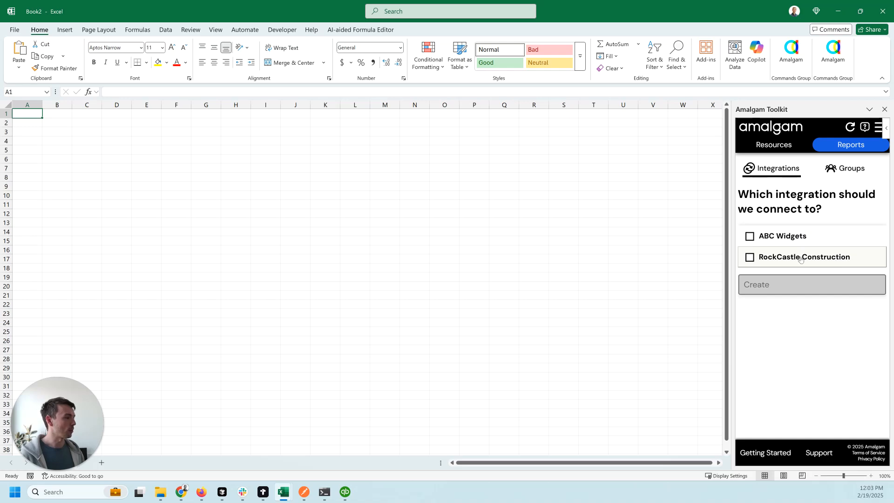
{"action": "left_click", "coordinate": [801, 257]}
{"action": "left_click", "coordinate": [801, 283]}
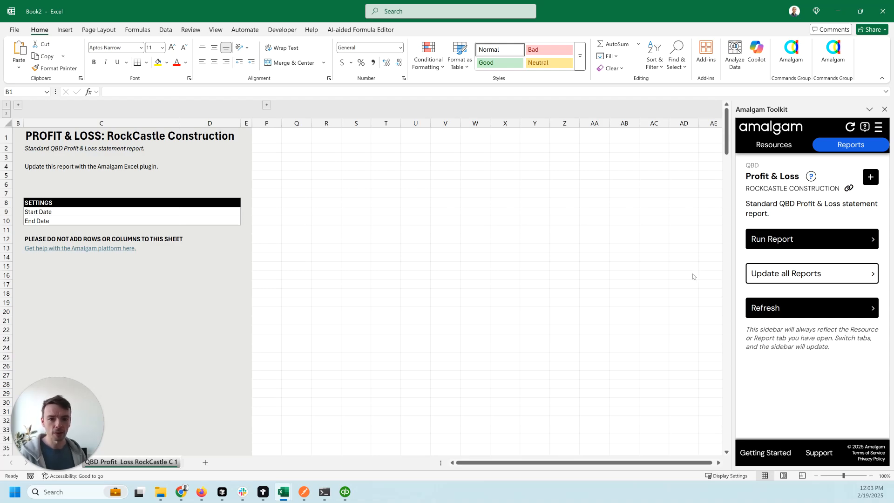
Switch to QuickBooks and try File > App Management > Manage Web Apps, then close that window.
{"action": "key", "text": "alt+Tab"}
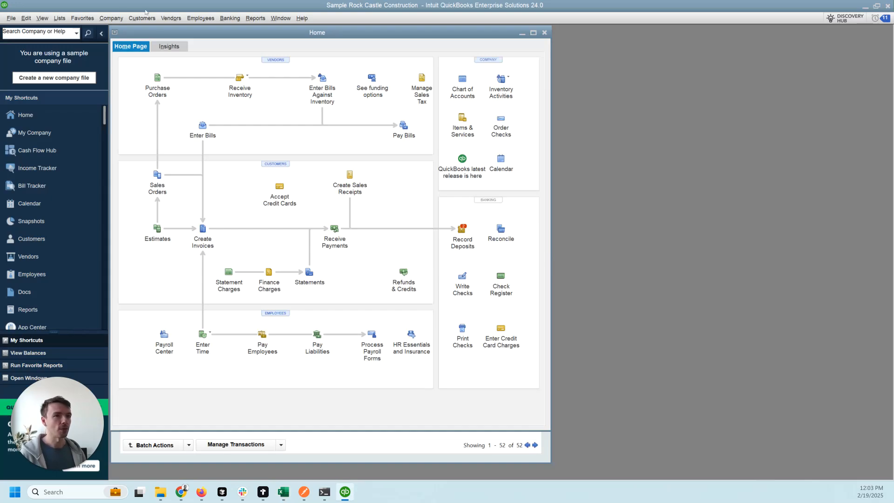
{"action": "left_click", "coordinate": [10, 18]}
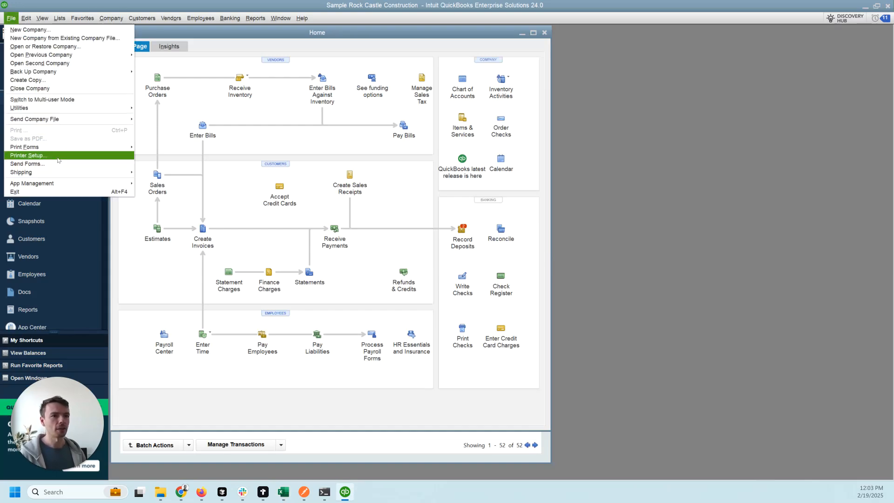
{"action": "mouse_move", "coordinate": [62, 185]}
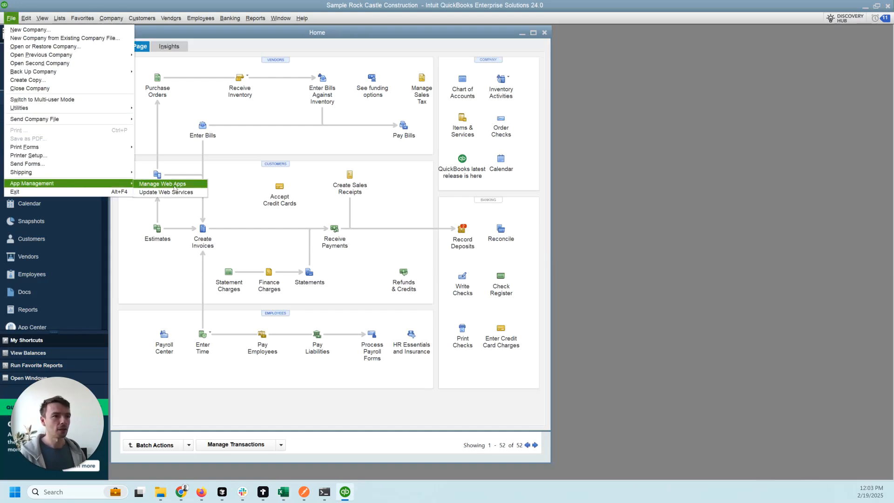
{"action": "left_click", "coordinate": [174, 185]}
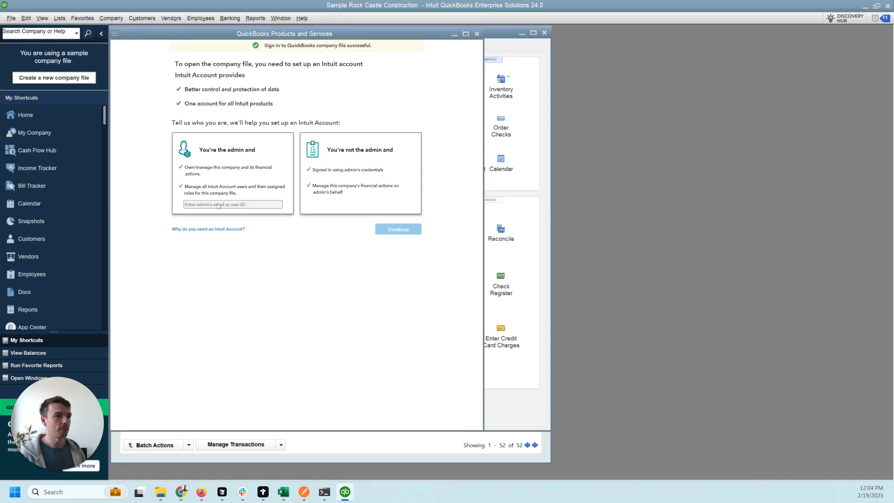
{"action": "left_click", "coordinate": [476, 33]}
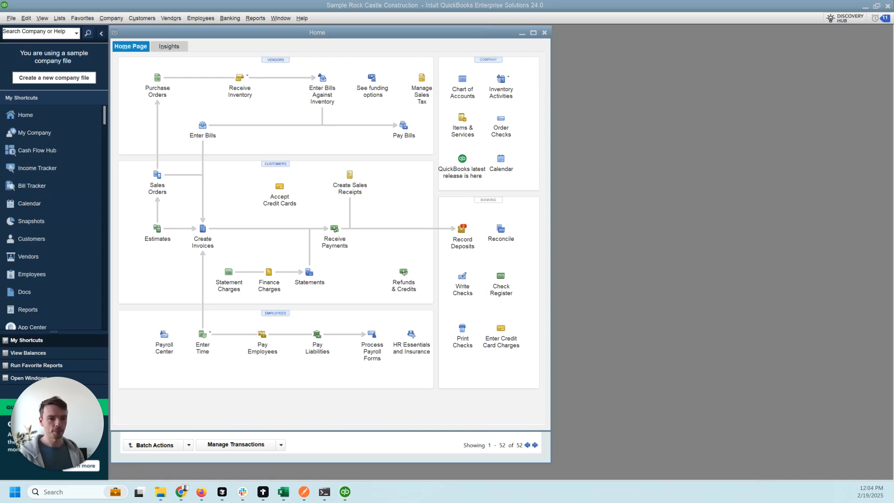
Open Web Connector through File > App Management > Update Web Services.
{"action": "left_click", "coordinate": [10, 19]}
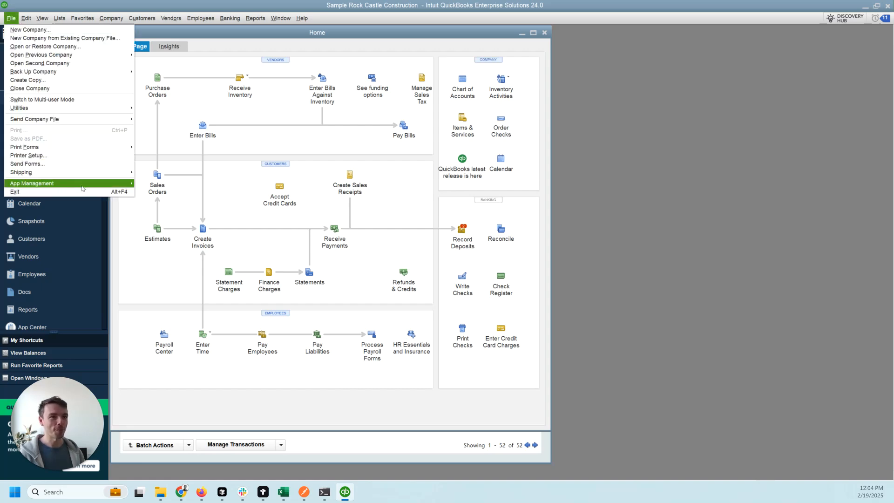
{"action": "mouse_move", "coordinate": [83, 186]}
{"action": "left_click", "coordinate": [163, 191]}
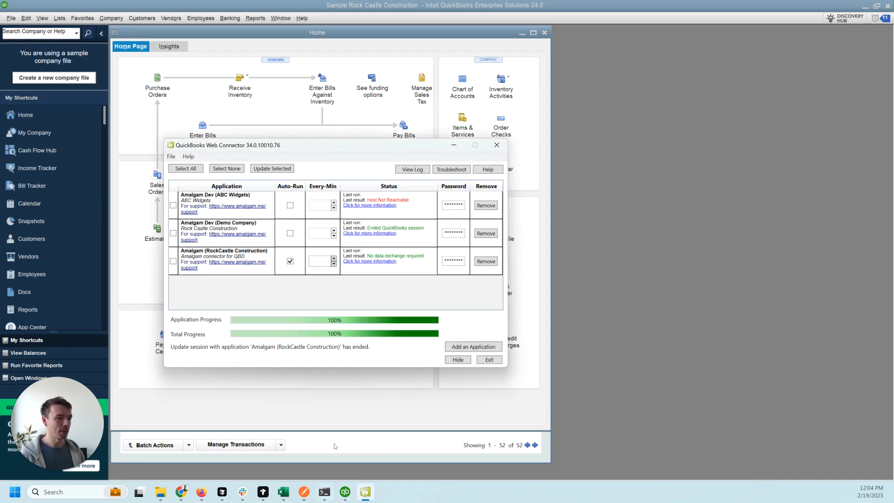
Hide Web Connector and run the Profit & Loss report from the Amalgam Toolkit pane.
{"action": "left_click", "coordinate": [458, 359]}
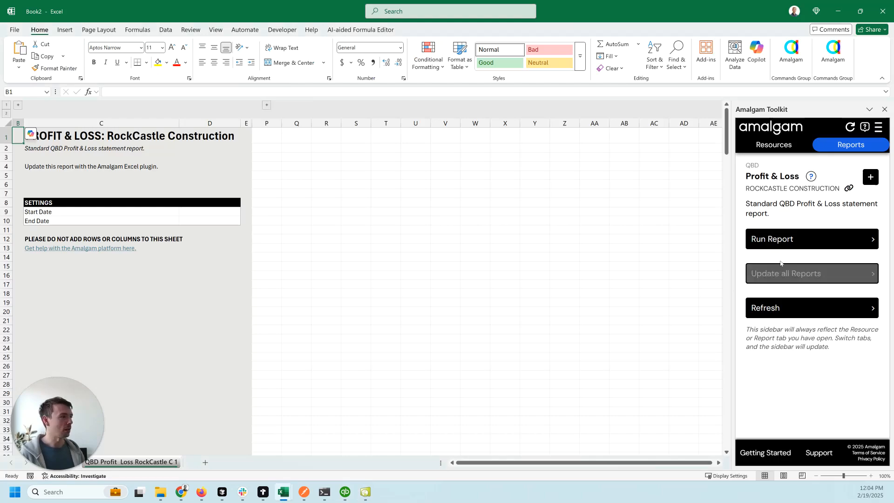
{"action": "left_click", "coordinate": [809, 237]}
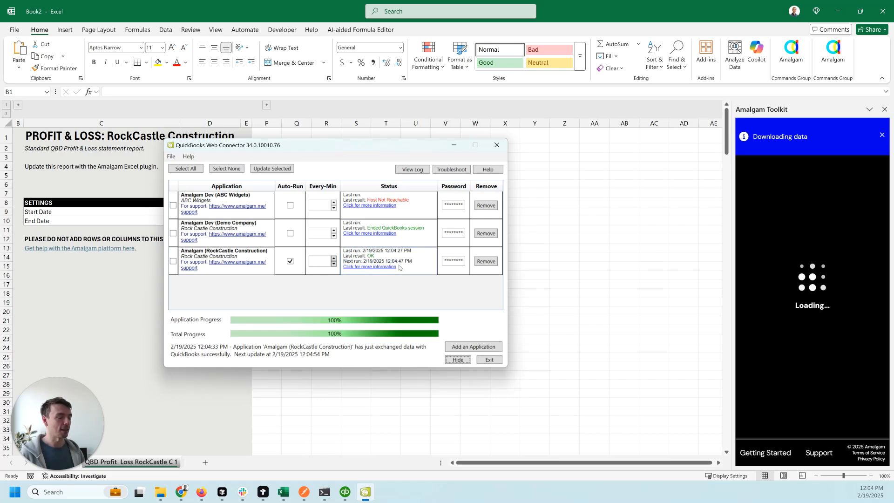
Bring Excel forward to watch the RockCastle Profit & Loss sheet fill with monthly figures.
{"action": "left_click", "coordinate": [606, 228]}
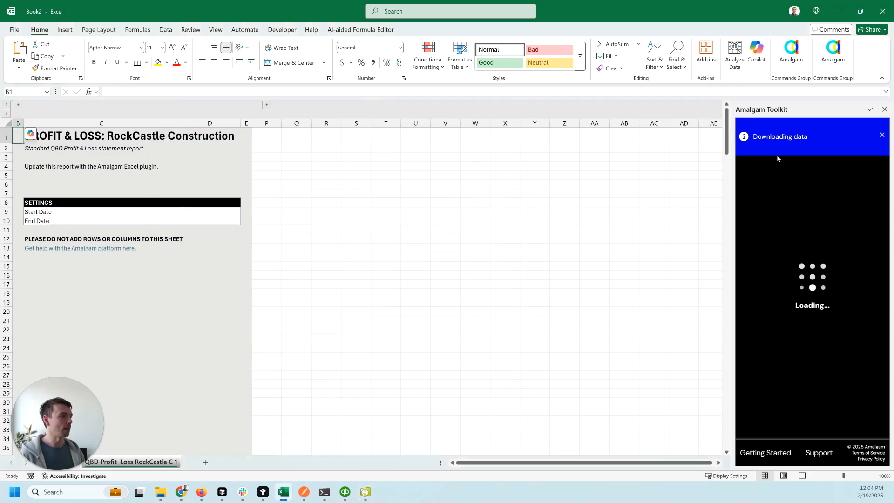